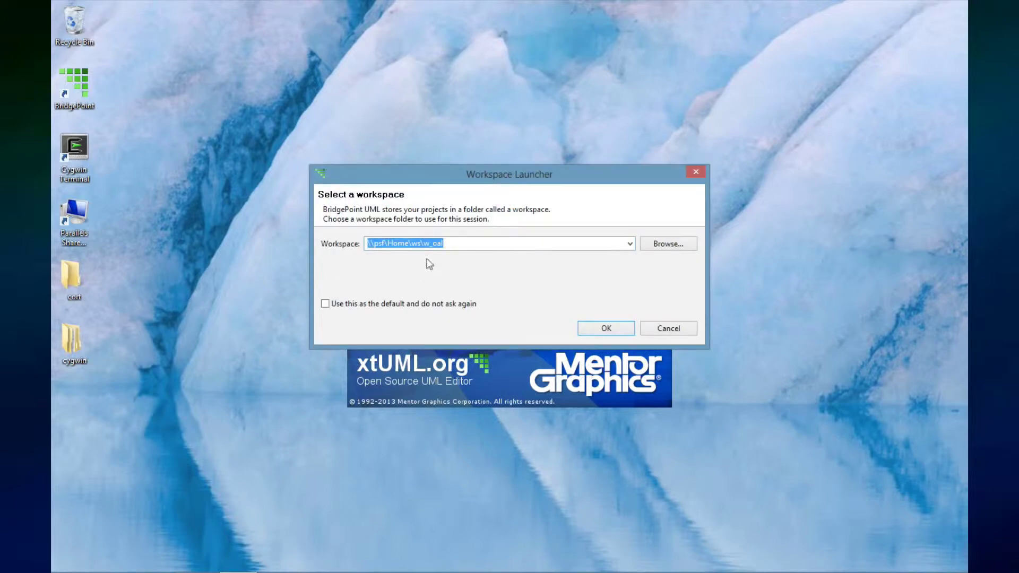
- Set the workspace path to \\psf\Home\ws\woal and launch BridgePoint
click(457, 244)
text(1)
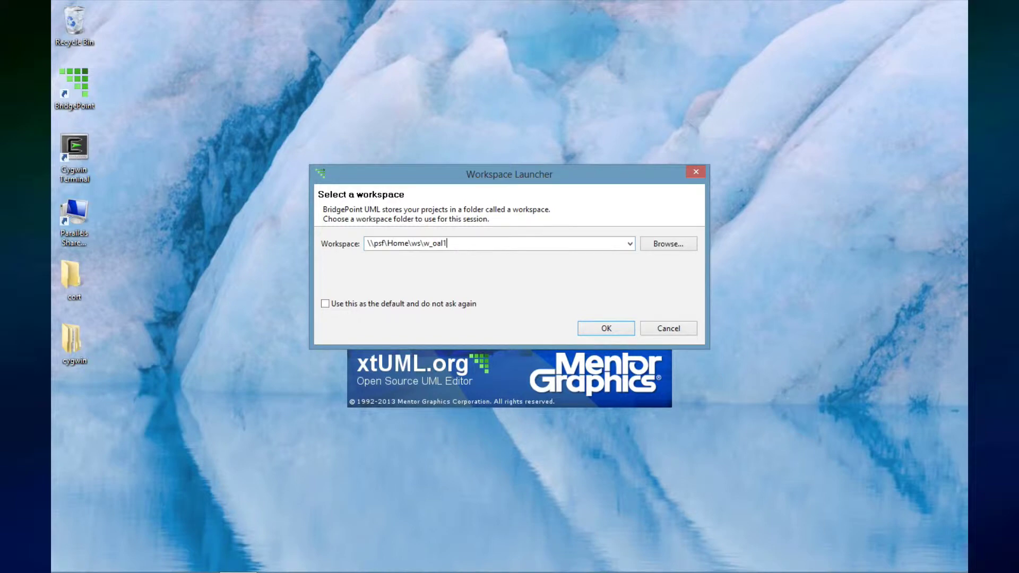
key(BackSpace)
key(BackSpace)
key(BackSpace)
key(BackSpace)
key(BackSpace)
text(o)
text(a)
click(615, 330)
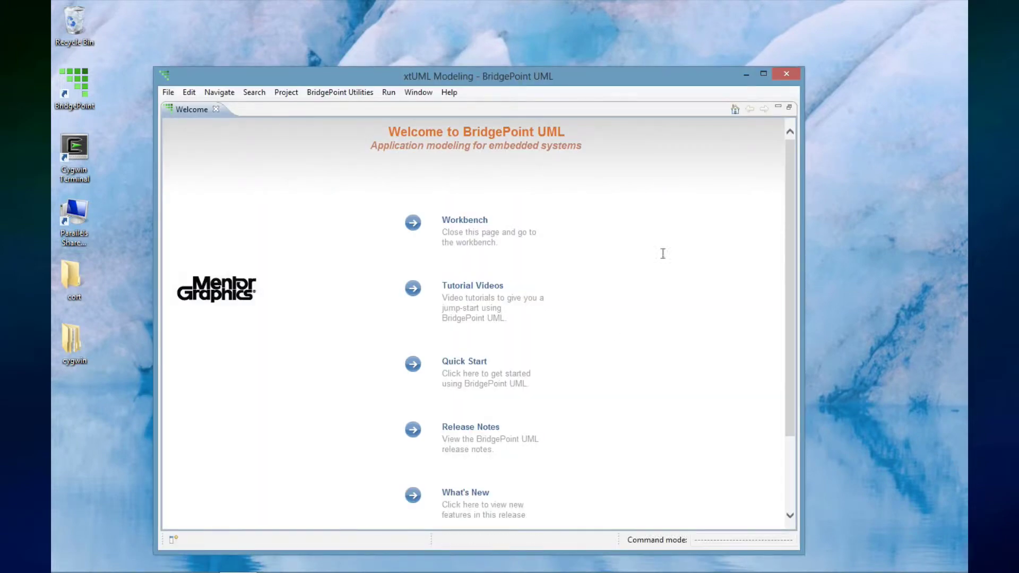
- Maximize the BridgePoint window and show the Quick Start example projects
click(764, 74)
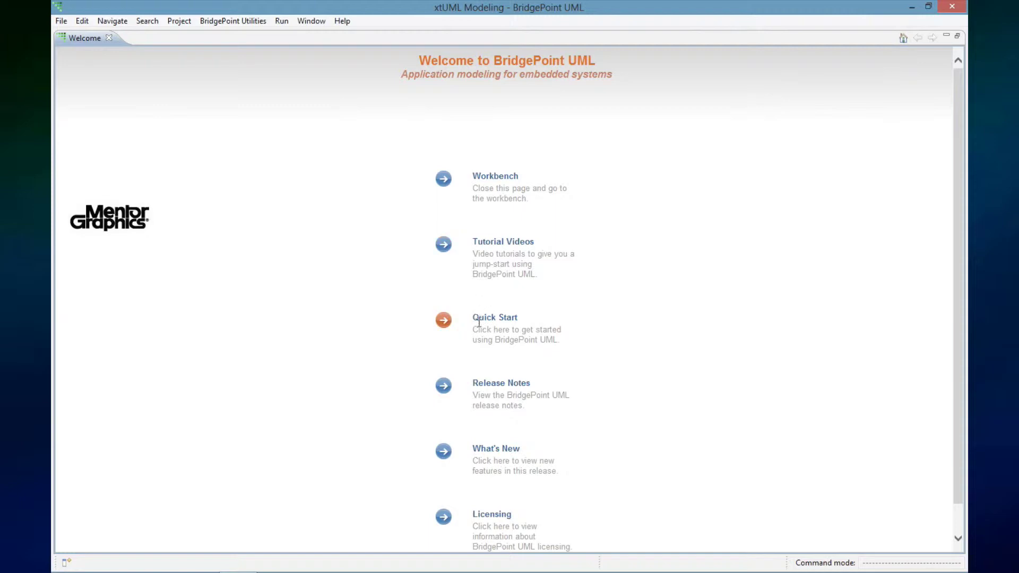
click(444, 321)
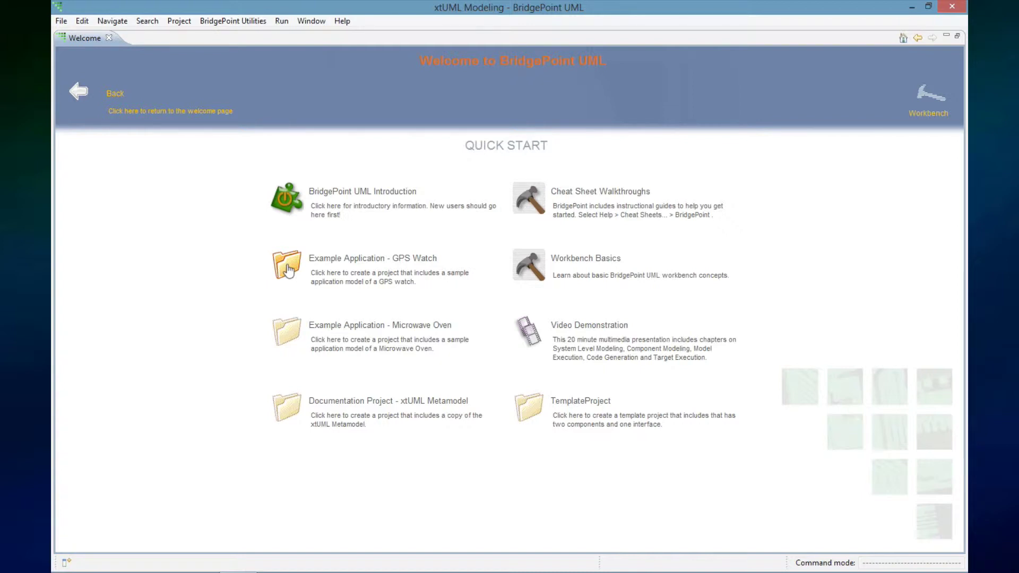
- Create the GPS Watch example project, then close its Help window and README
click(289, 269)
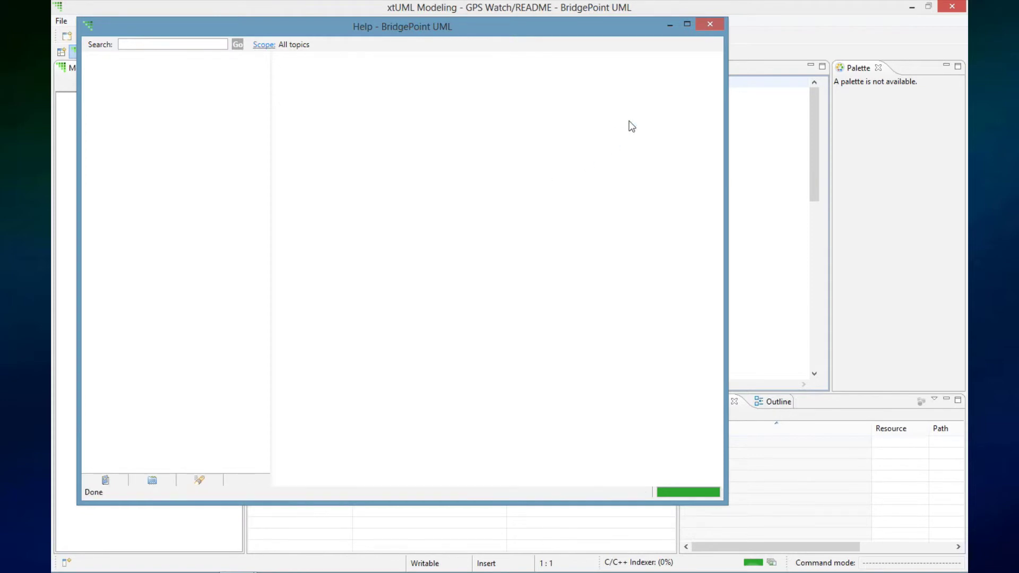
click(712, 26)
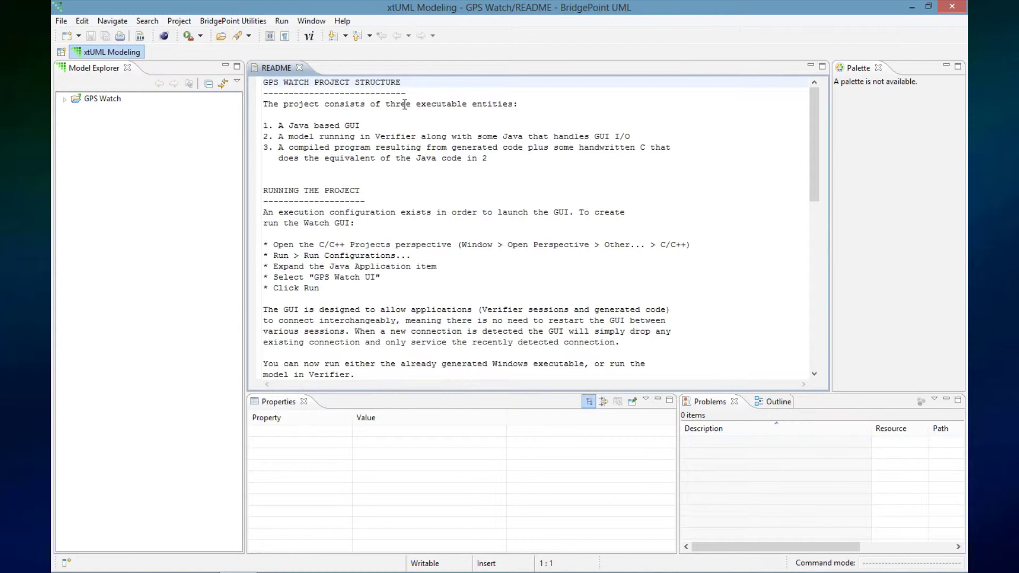
click(299, 68)
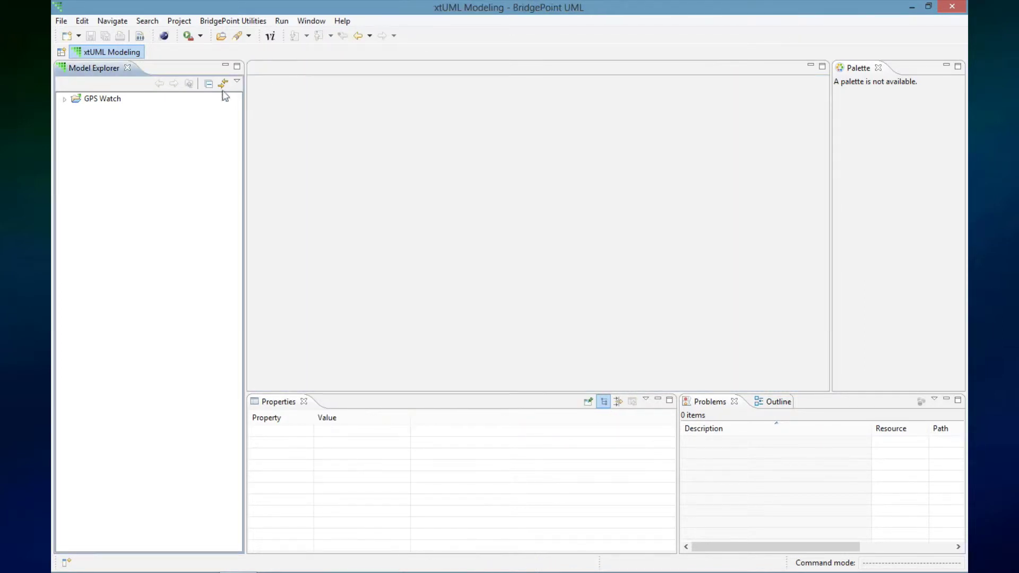
- Expand GPS Watch > Library > Tracking > Tracking and open the Tracking package diagram
click(67, 99)
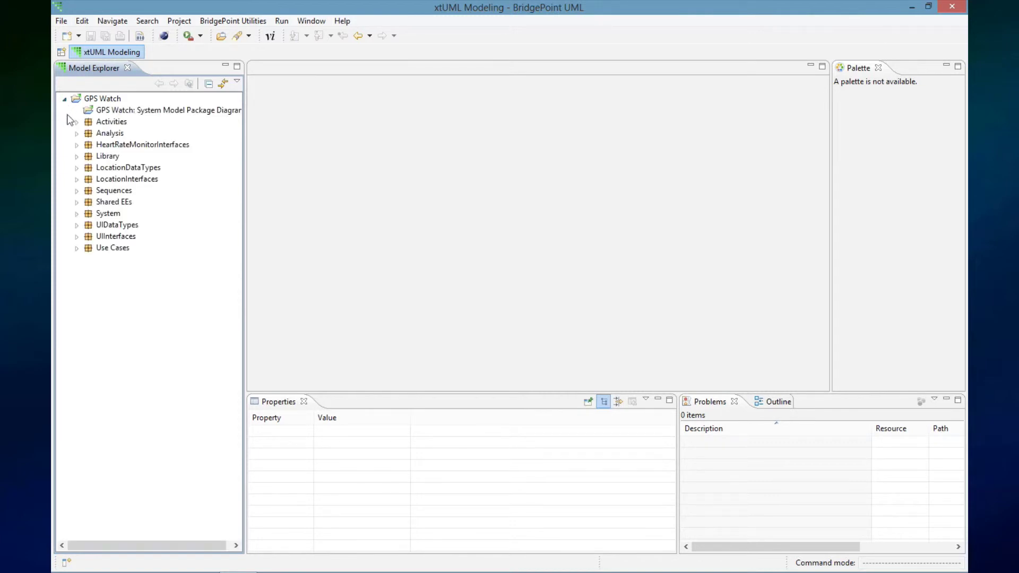
click(77, 156)
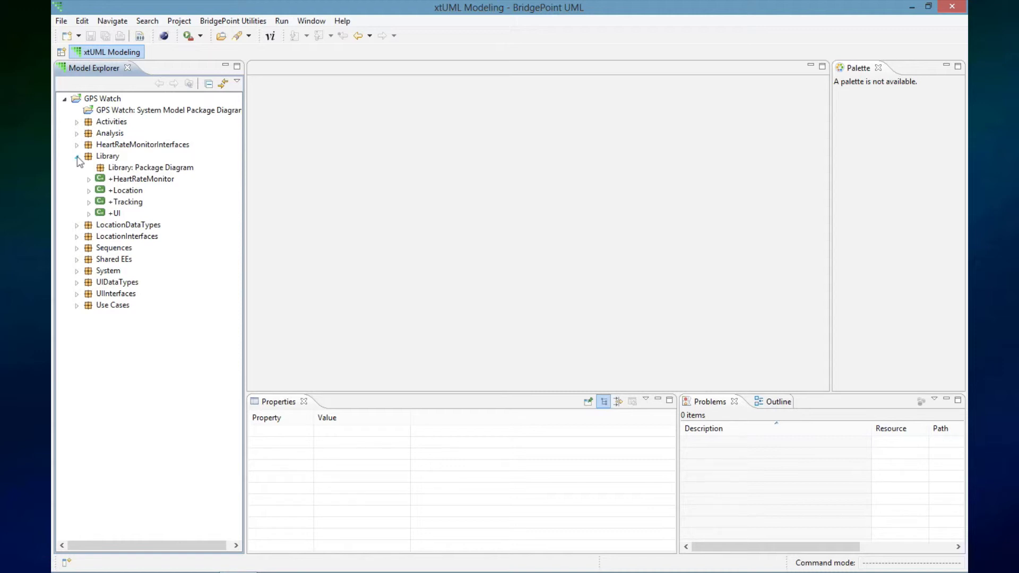
click(90, 202)
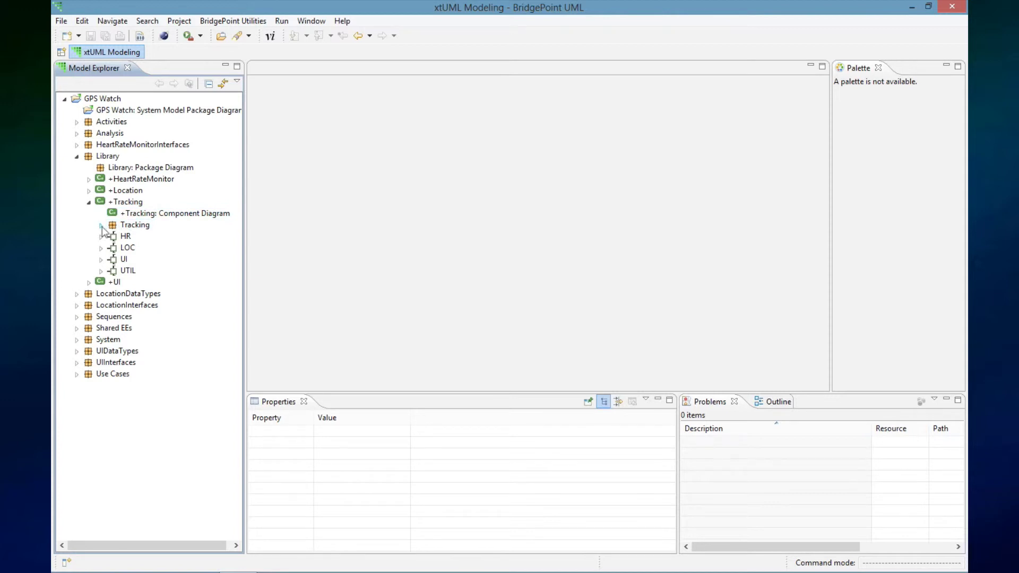
click(102, 225)
click(136, 225)
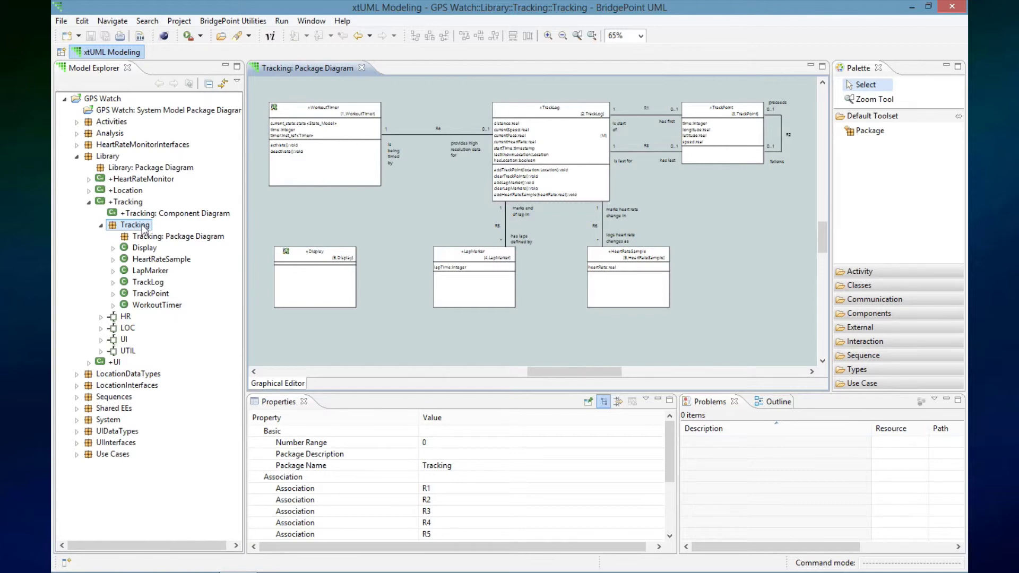
- Shrink the bottom panels and minimize the Palette to enlarge the Tracking diagram
click(471, 386)
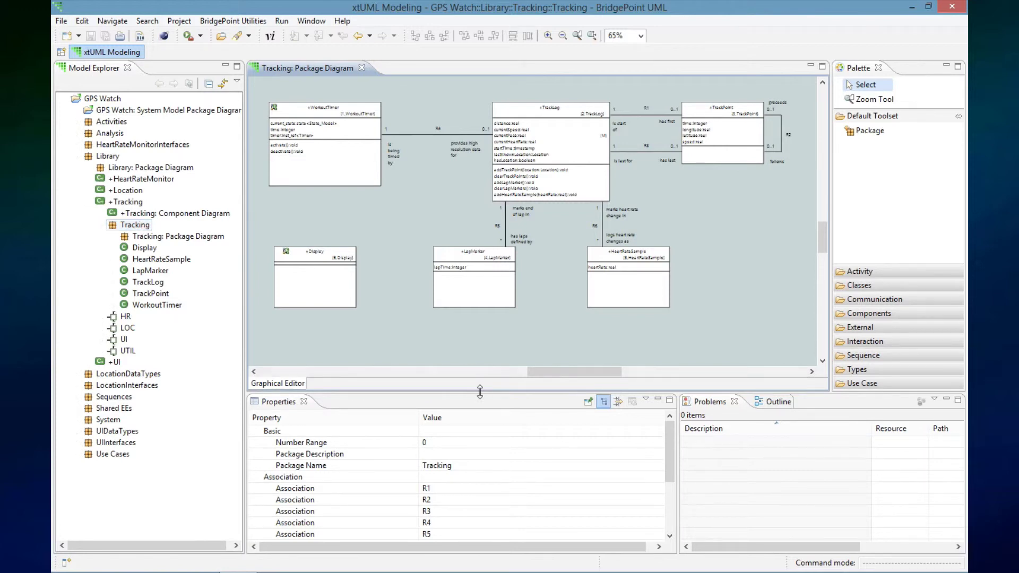
drag(480, 390, 489, 550)
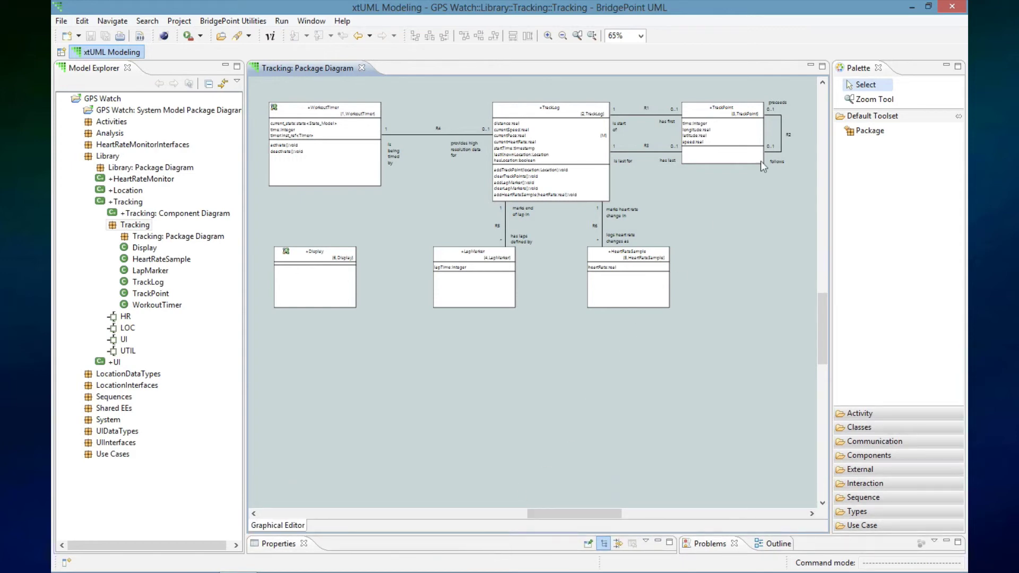
click(946, 68)
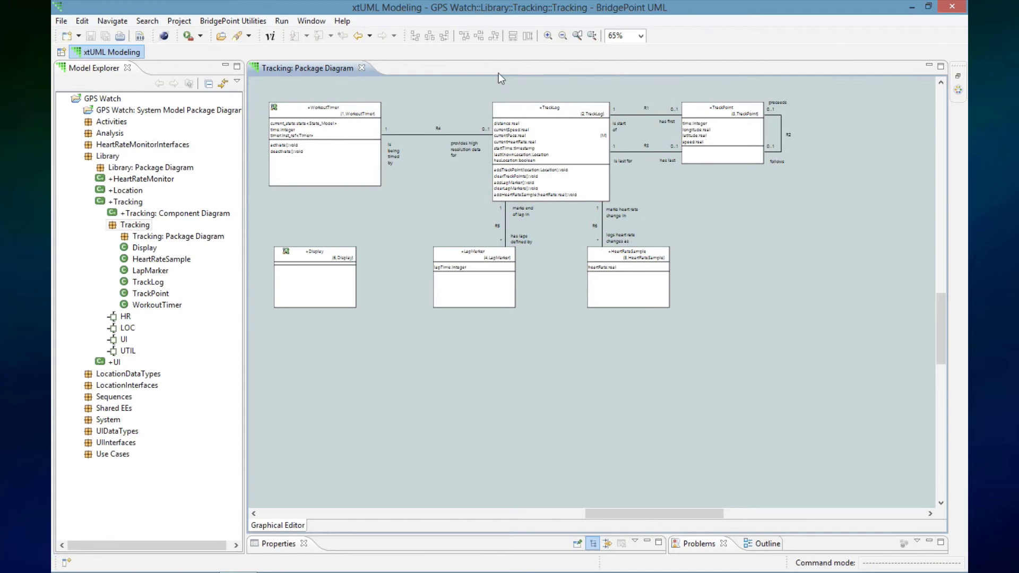
- Fit the whole diagram, then inspect TrackLog, TrackPoint, HeartRateSample, LapMarker, Display and WorkoutTimer
click(579, 36)
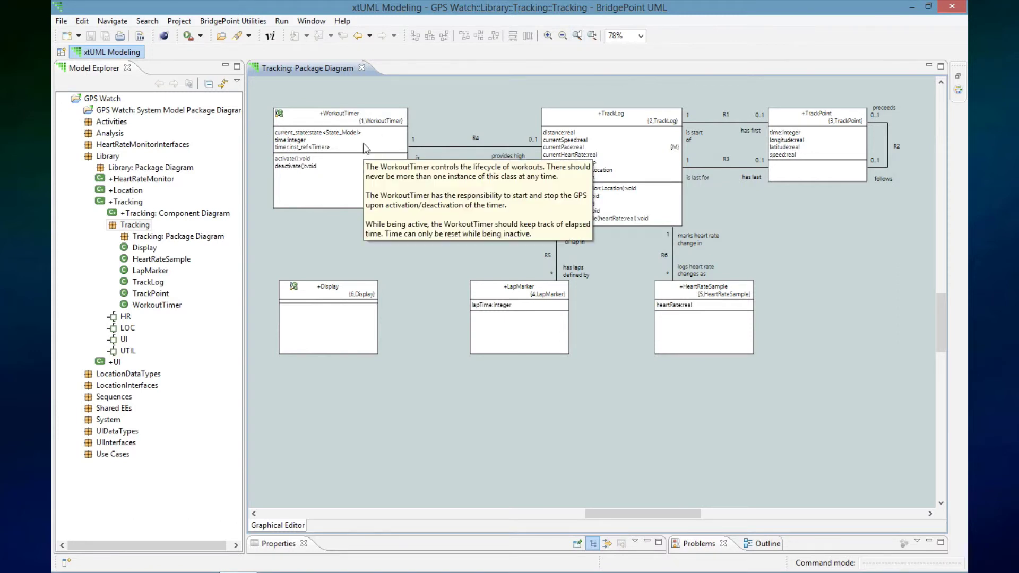
click(648, 167)
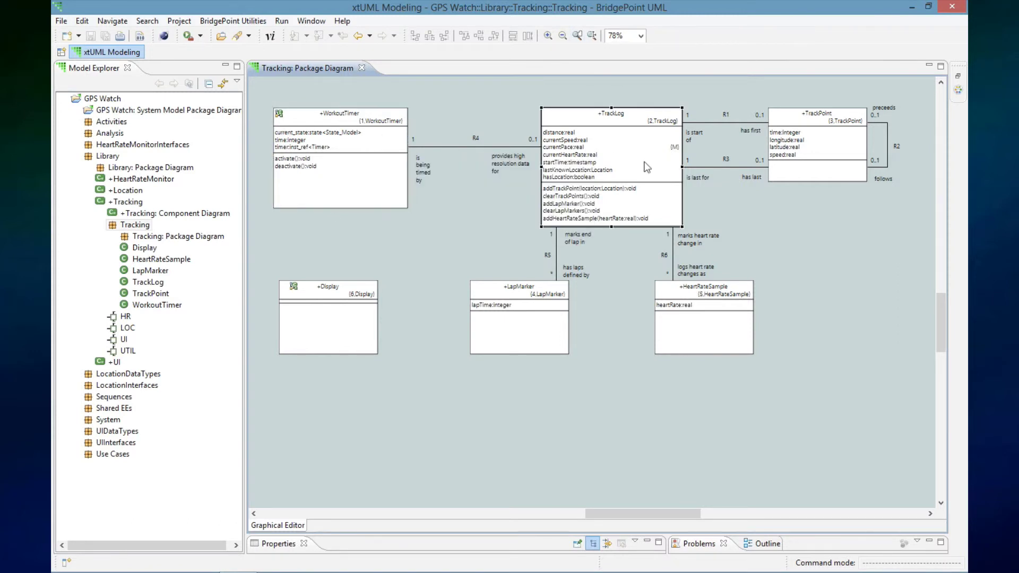
click(824, 159)
click(716, 333)
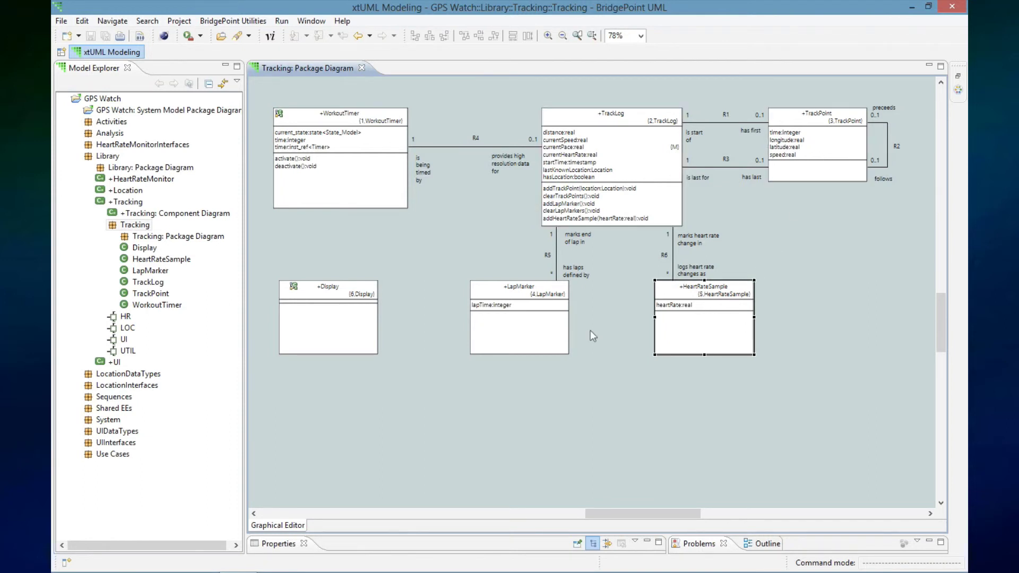
click(539, 331)
click(354, 326)
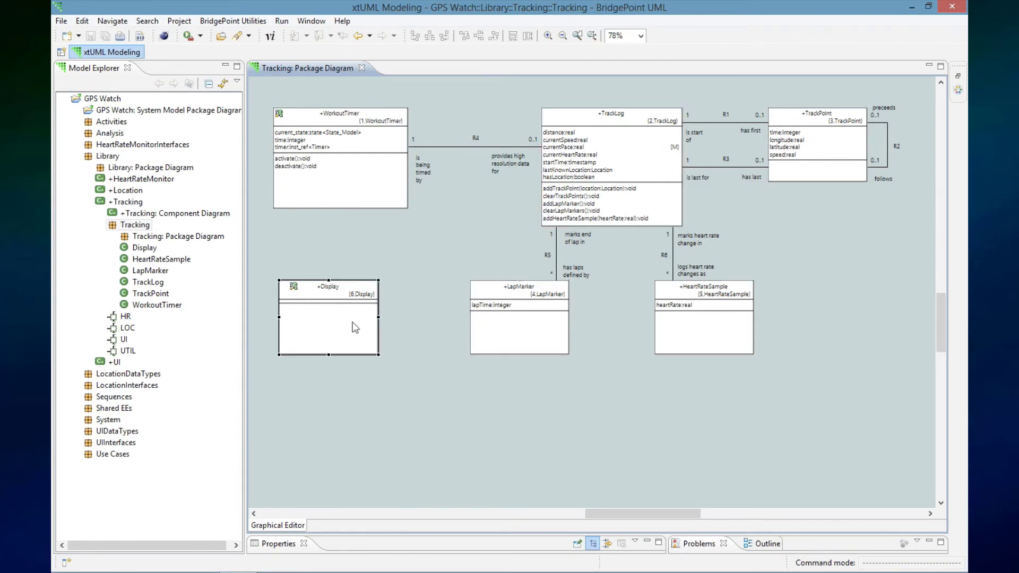
click(365, 194)
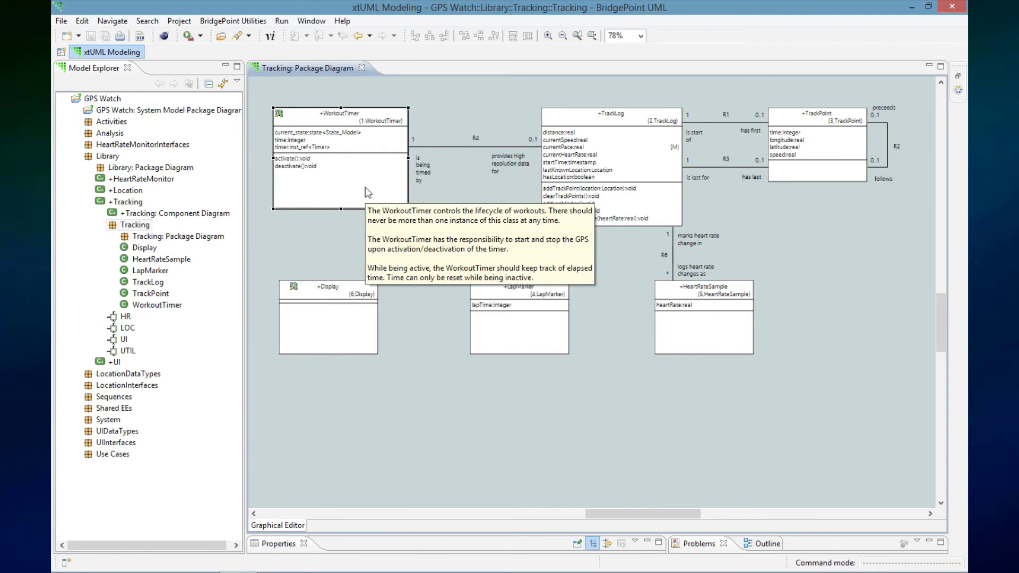